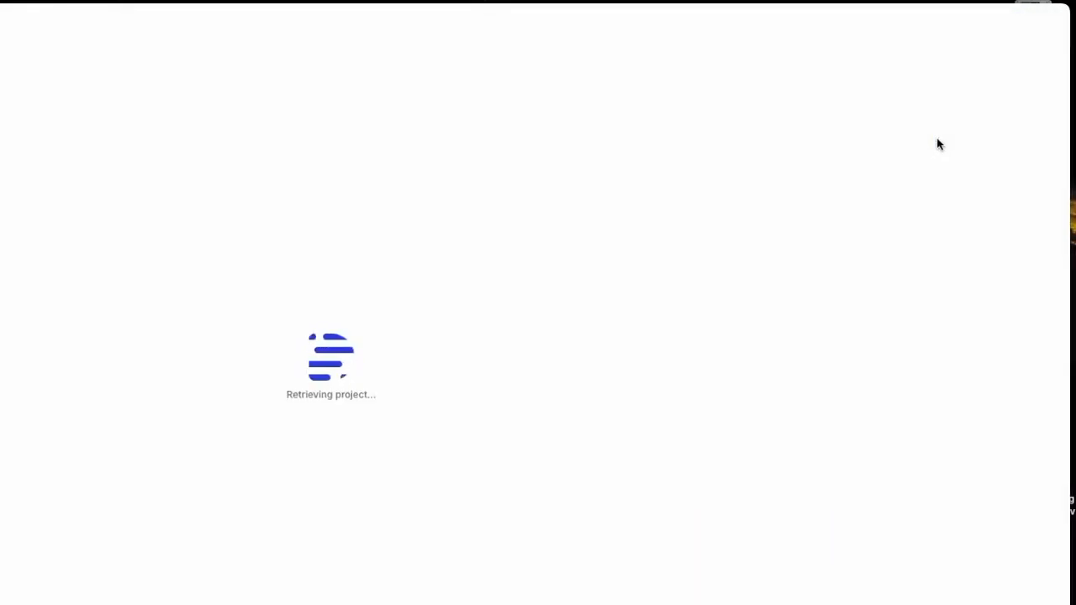
Step: Title the new composition "NonVideo Editors Best Friend"
key(BackSpace)
text(Non)
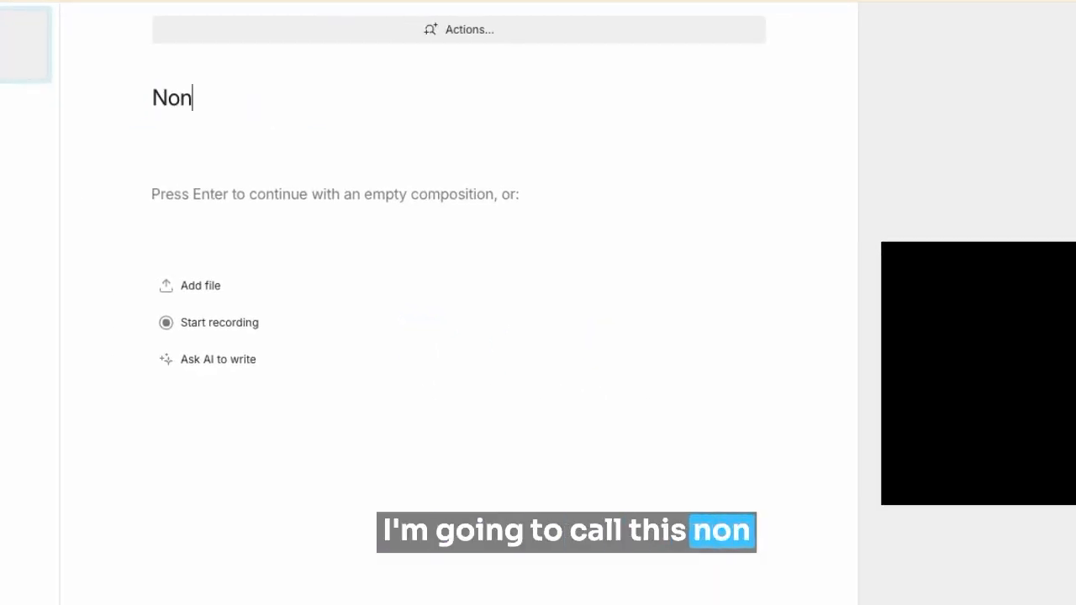
text(Video Edito)
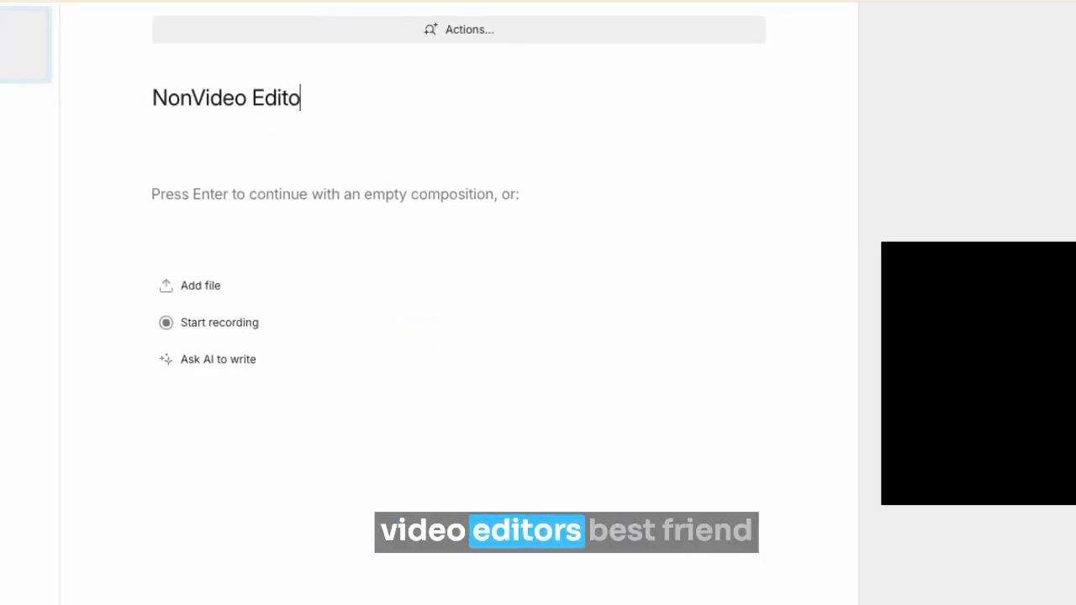
text(rs Best )
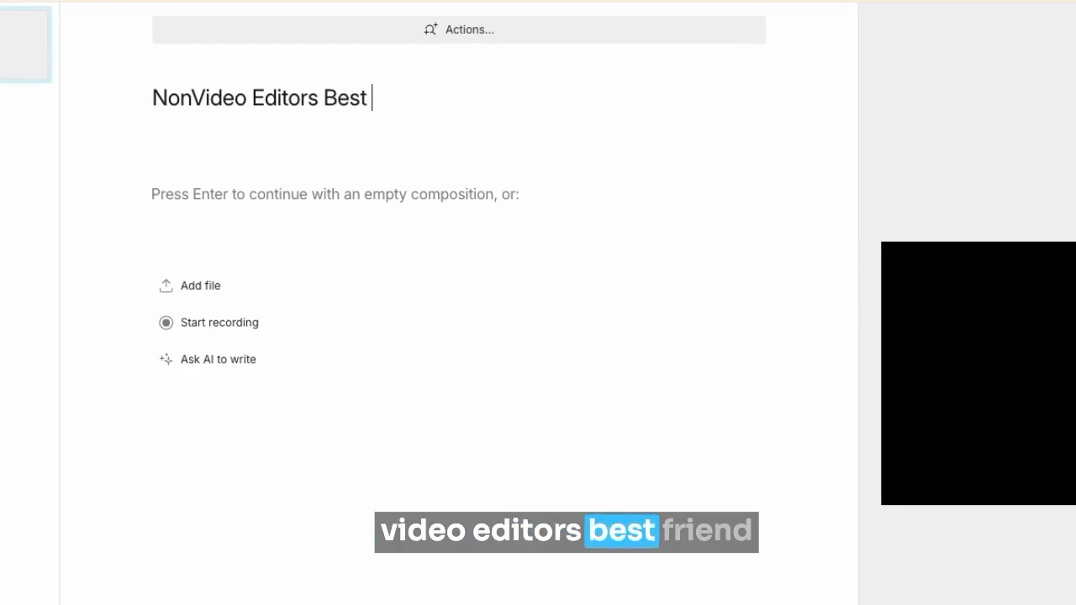
text(Friend)
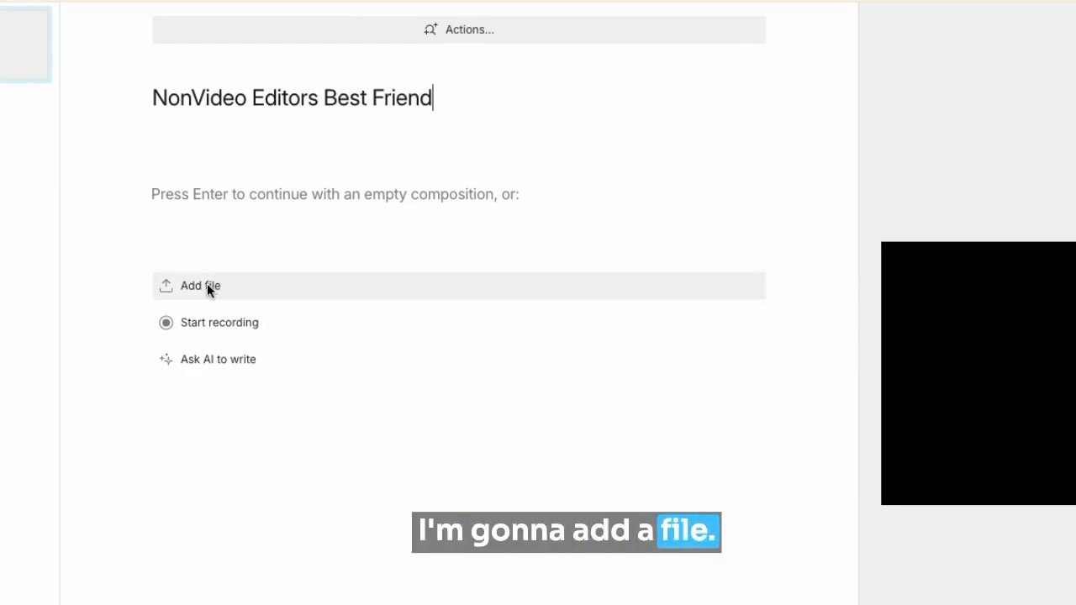
Step: Import Message clip Shorter.mov from the 2024-04-29 Descript folder and enter the speaker's name for its transcription
click(207, 286)
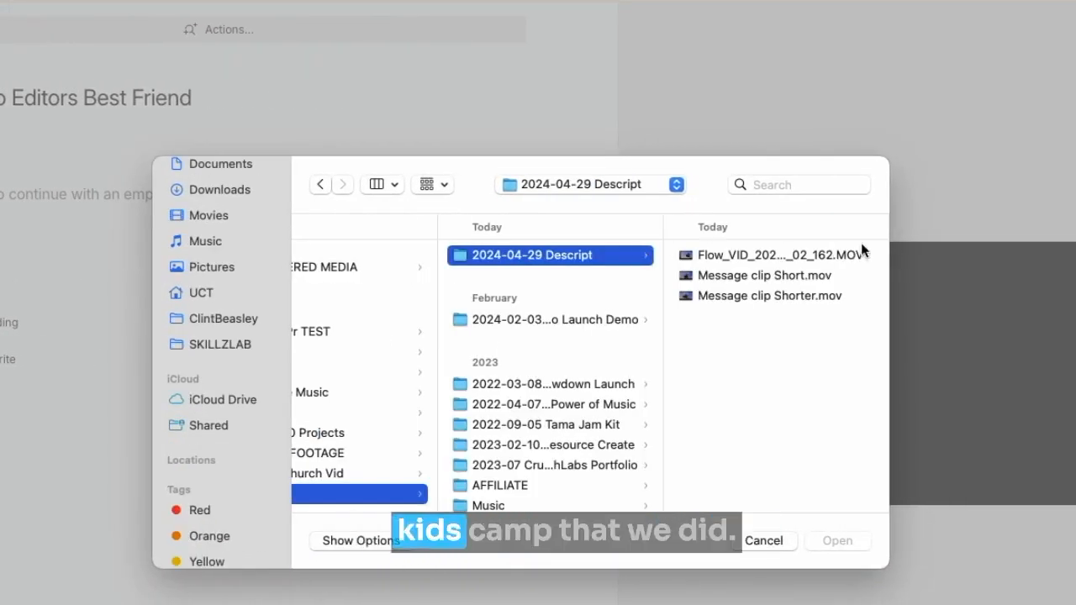
click(780, 296)
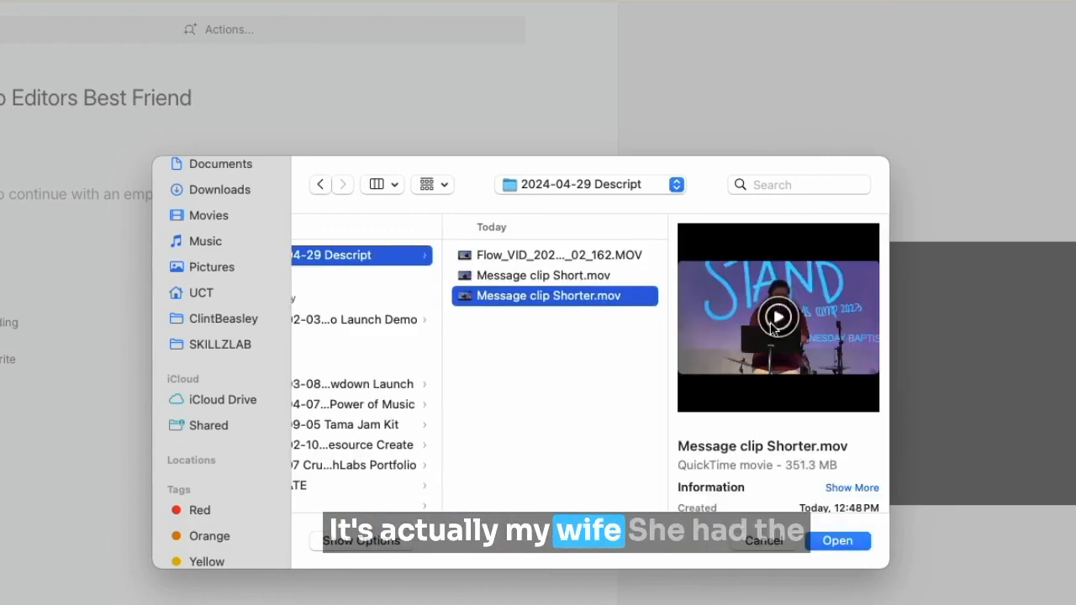
click(830, 542)
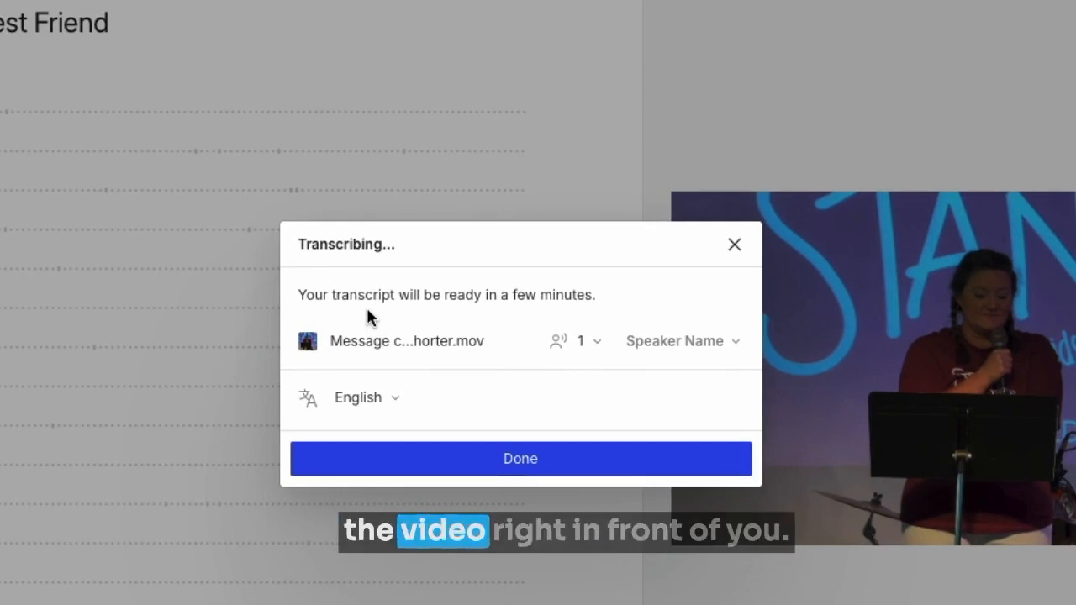
click(737, 341)
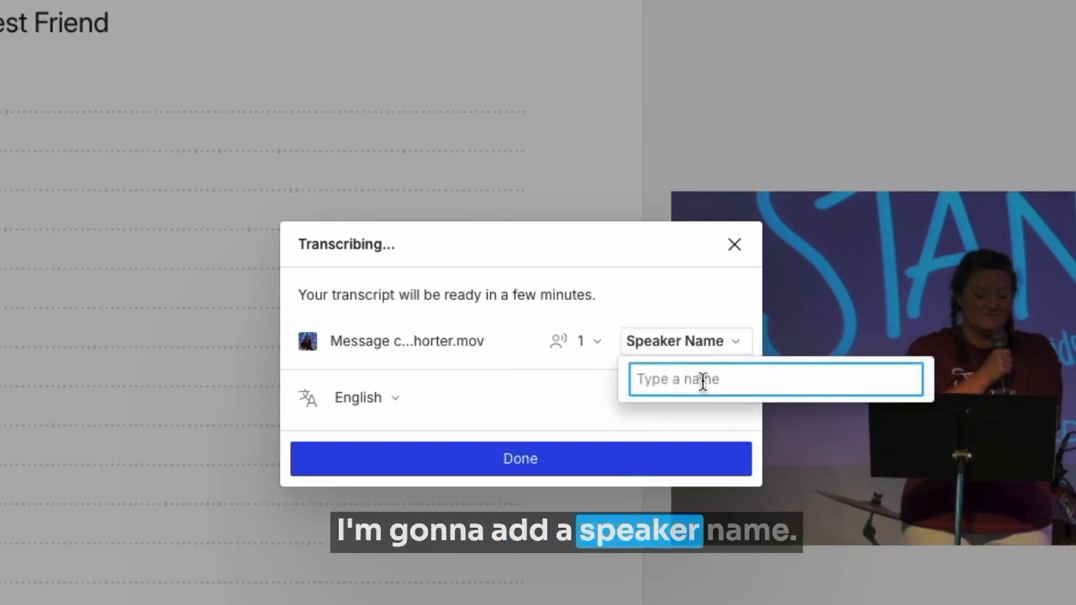
text(S)
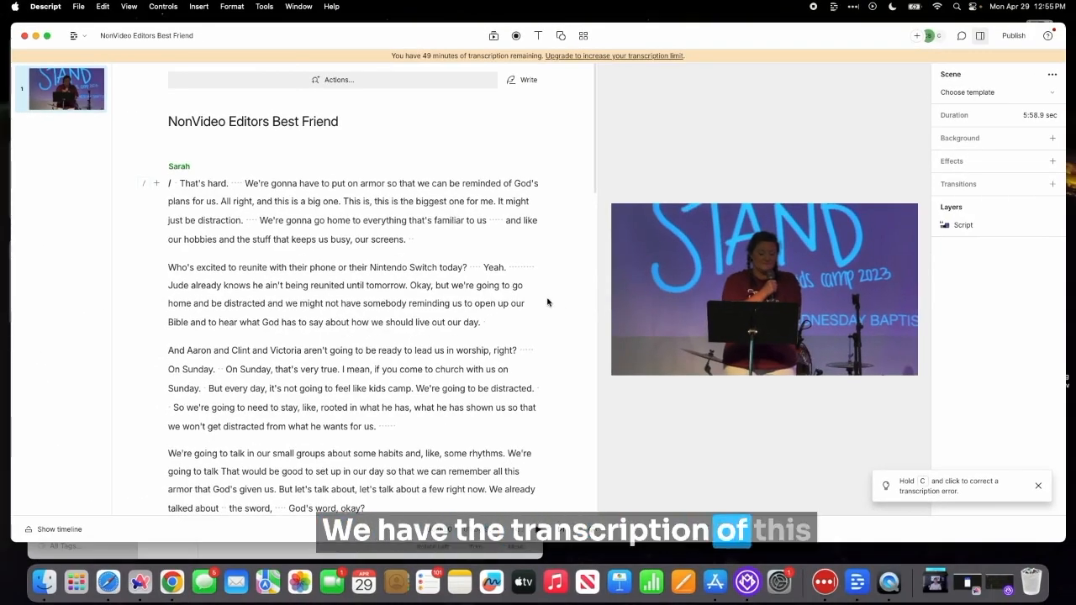
Step: Highlight the transcript passage from the "I heard" sentence after "okay?" through "We just need to be talking to God."
scroll(330, 322, down, 1)
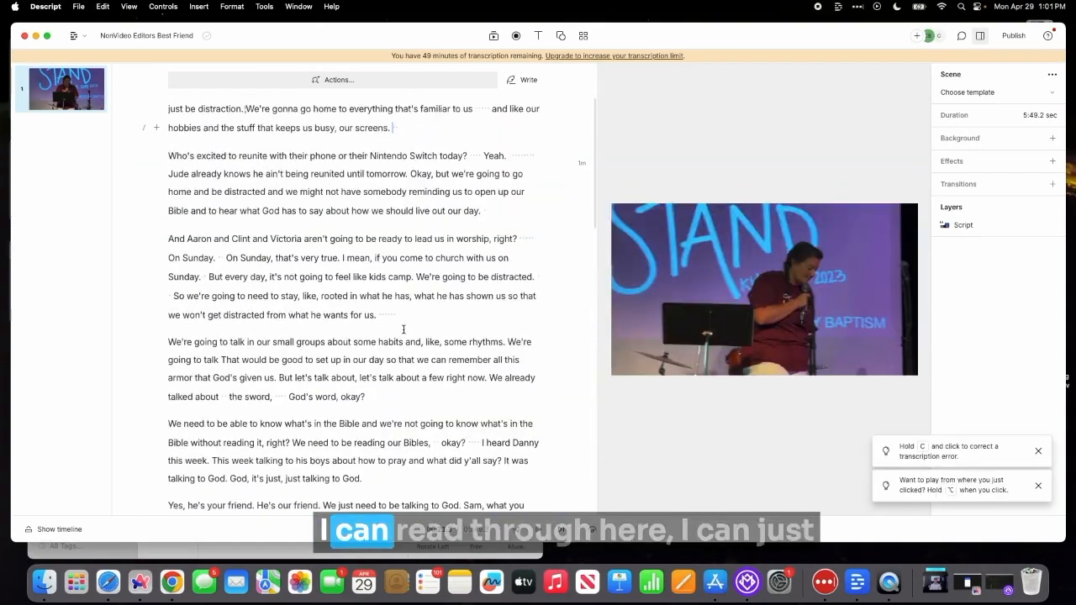
scroll(404, 329, up, 2)
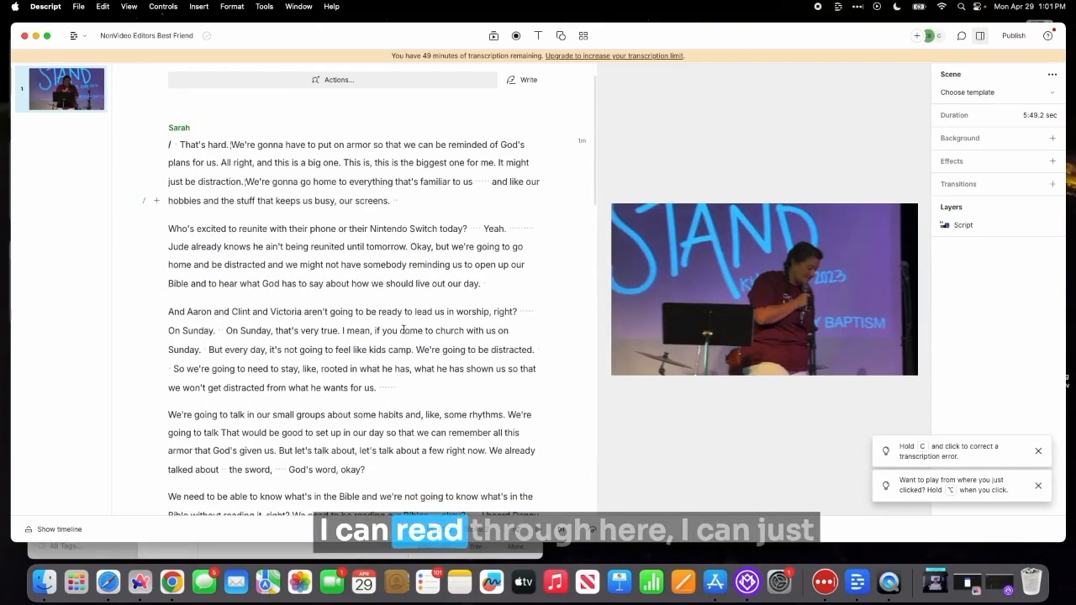
scroll(404, 329, down, 4)
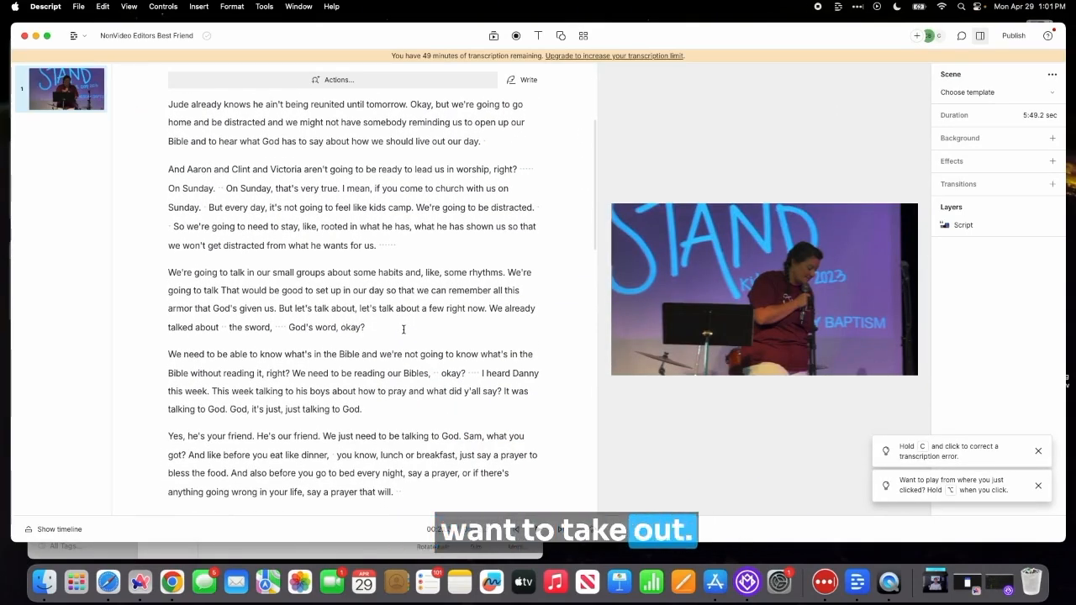
scroll(403, 329, down, 3)
scroll(404, 329, up, 1)
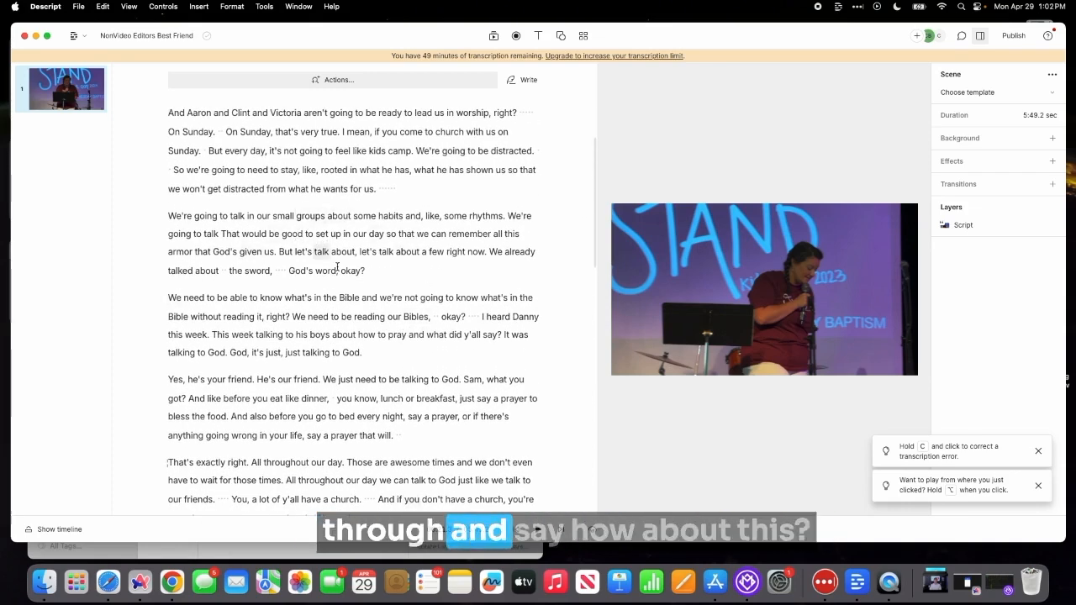
scroll(485, 294, down, 1)
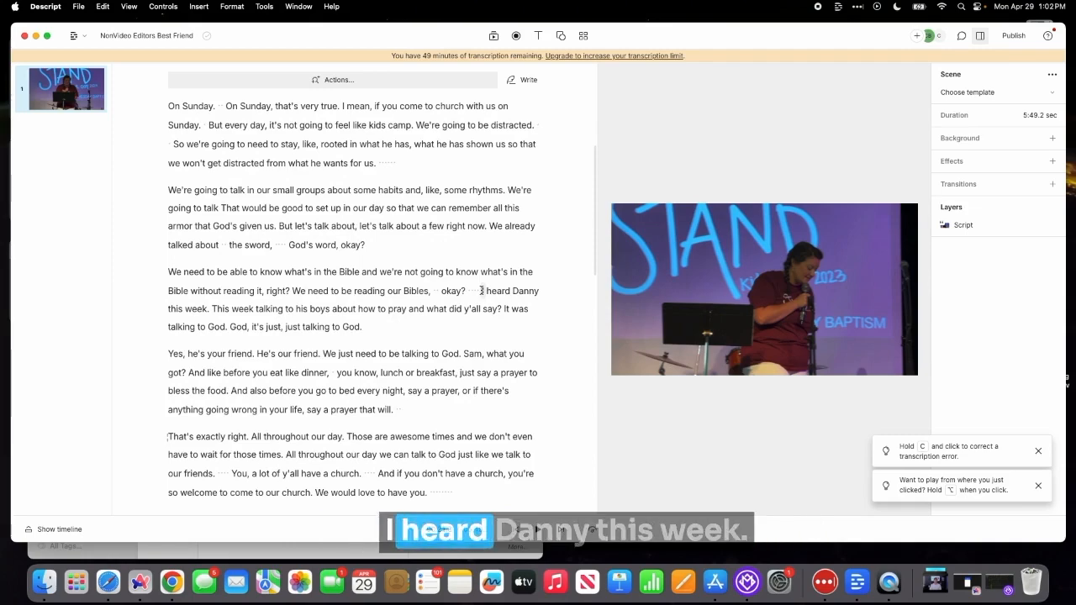
drag(482, 291, 486, 295)
click(482, 291)
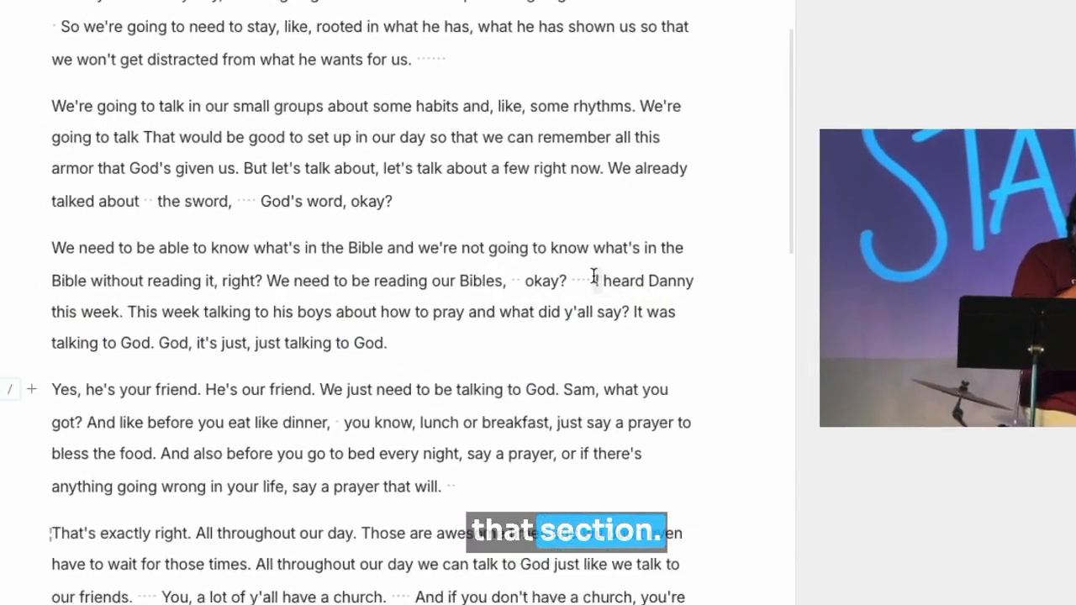
drag(483, 284, 536, 378)
drag(742, 420, 744, 417)
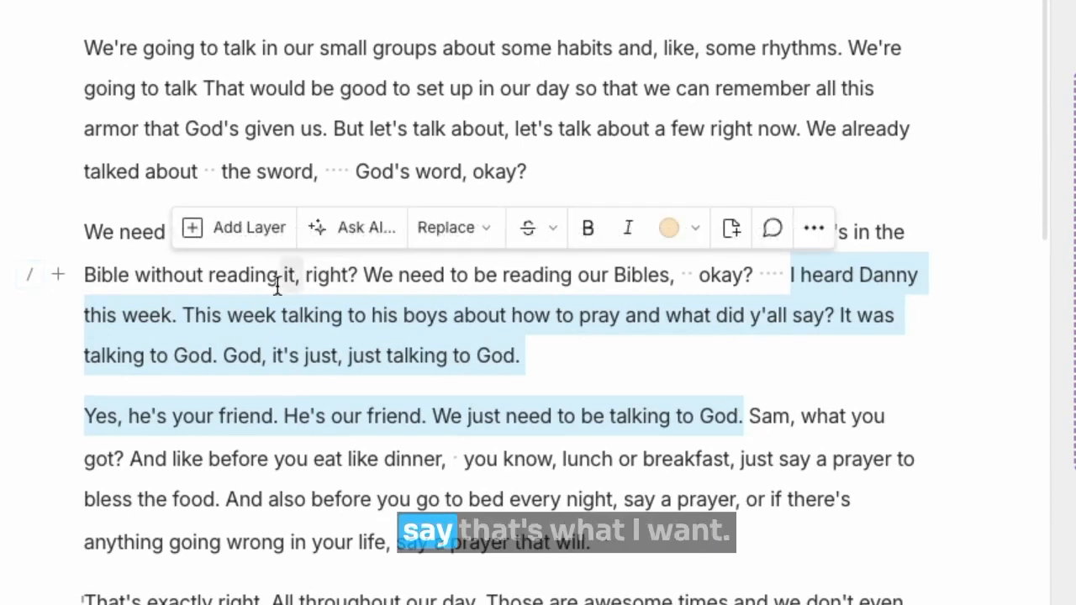
click(669, 227)
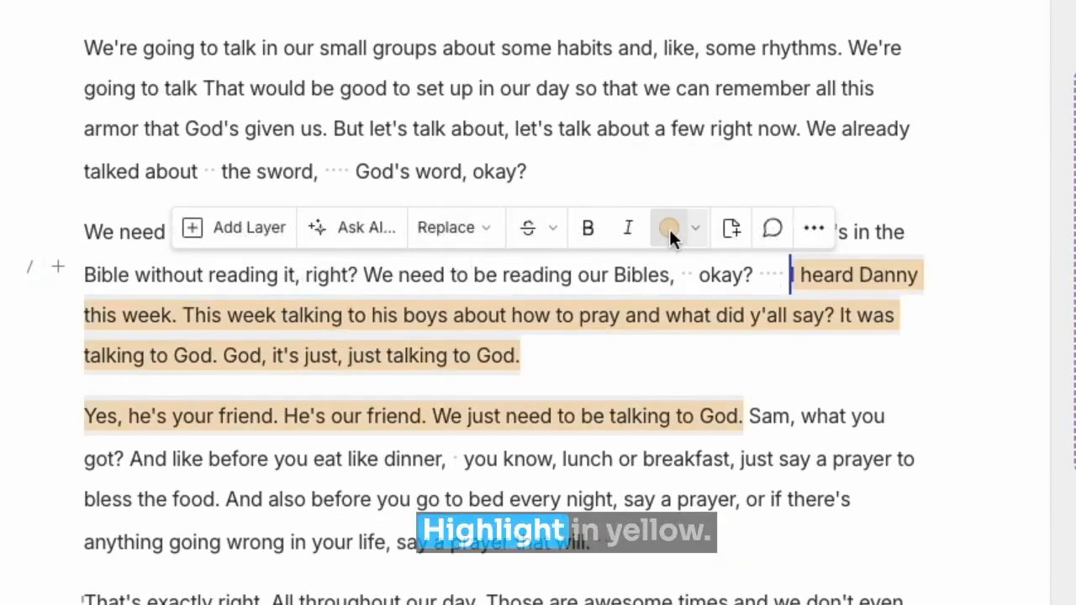
Step: Highlight "All throughout our day." and "All throughout our day we can talk to God just like we talk to our friends."
scroll(471, 555, down, 3)
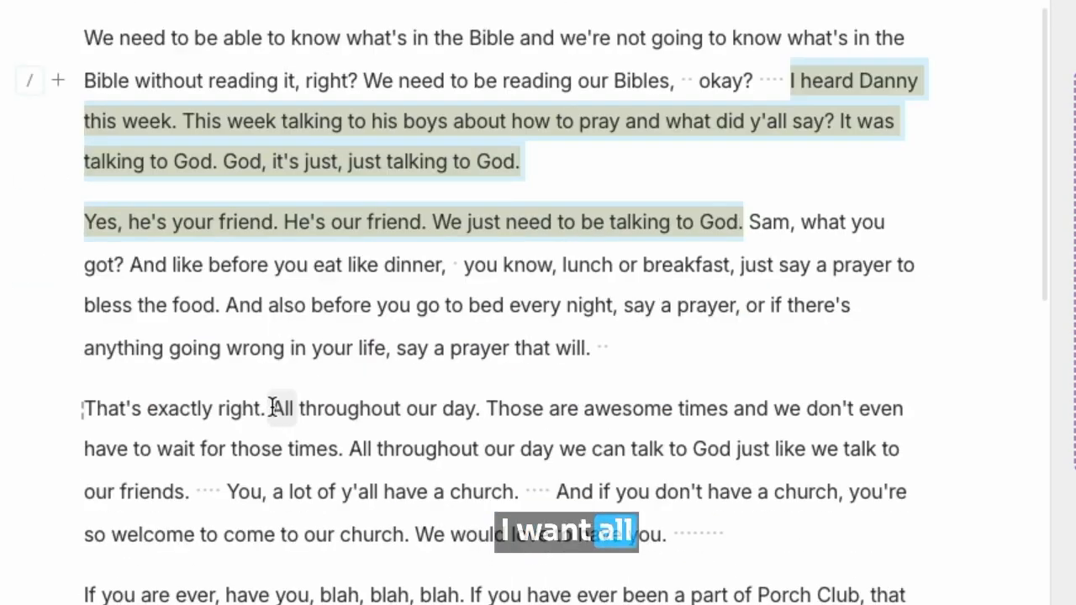
drag(272, 408, 481, 415)
click(589, 361)
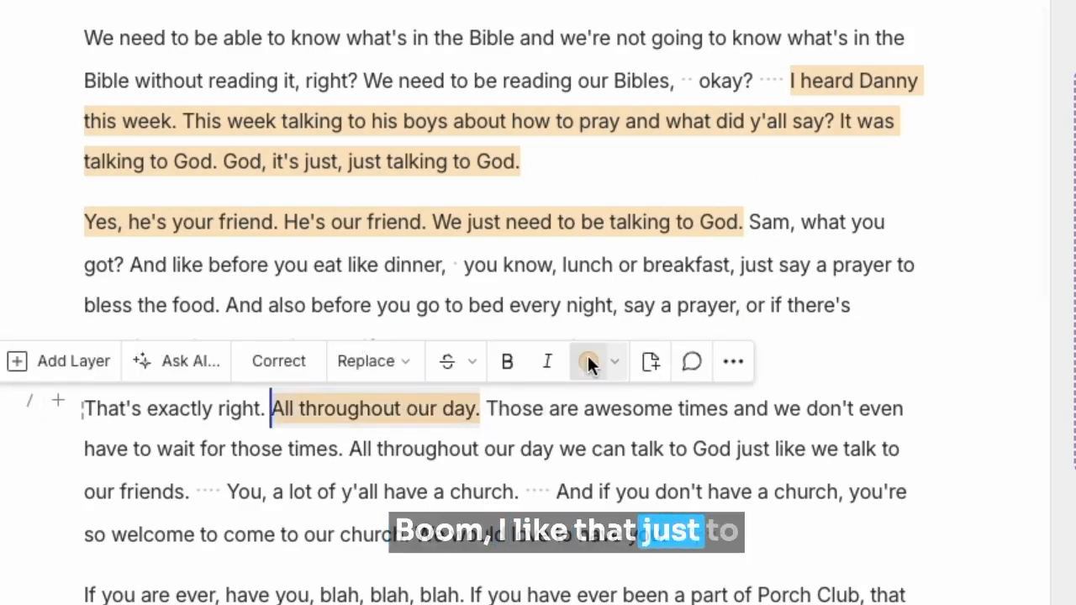
drag(351, 449, 191, 494)
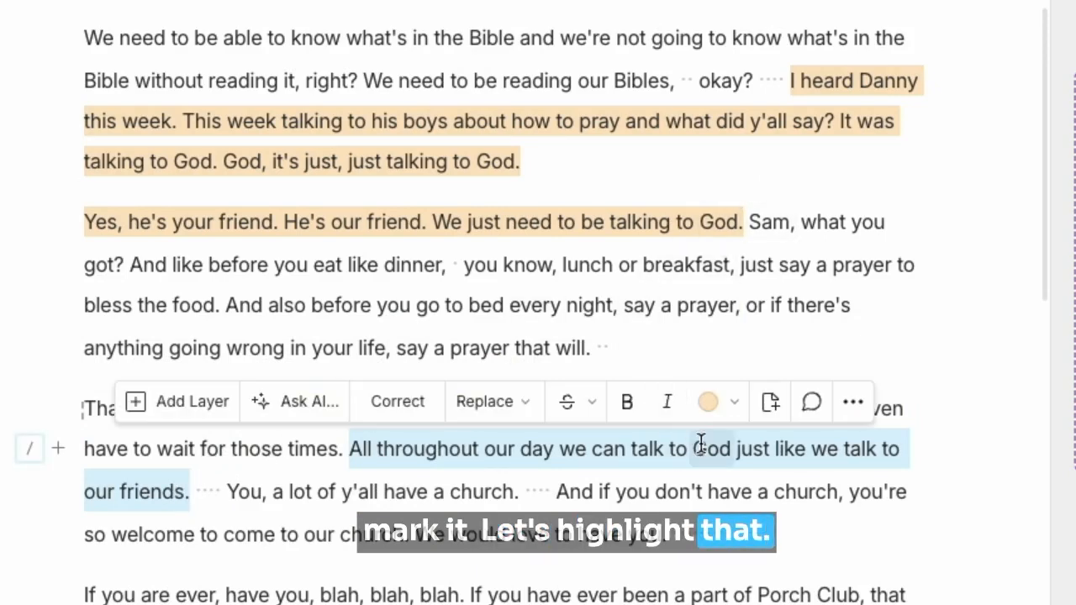
click(710, 400)
Step: Delete all transcript text after the last highlighted sentence ending in "our friends."
scroll(693, 580, down, 2)
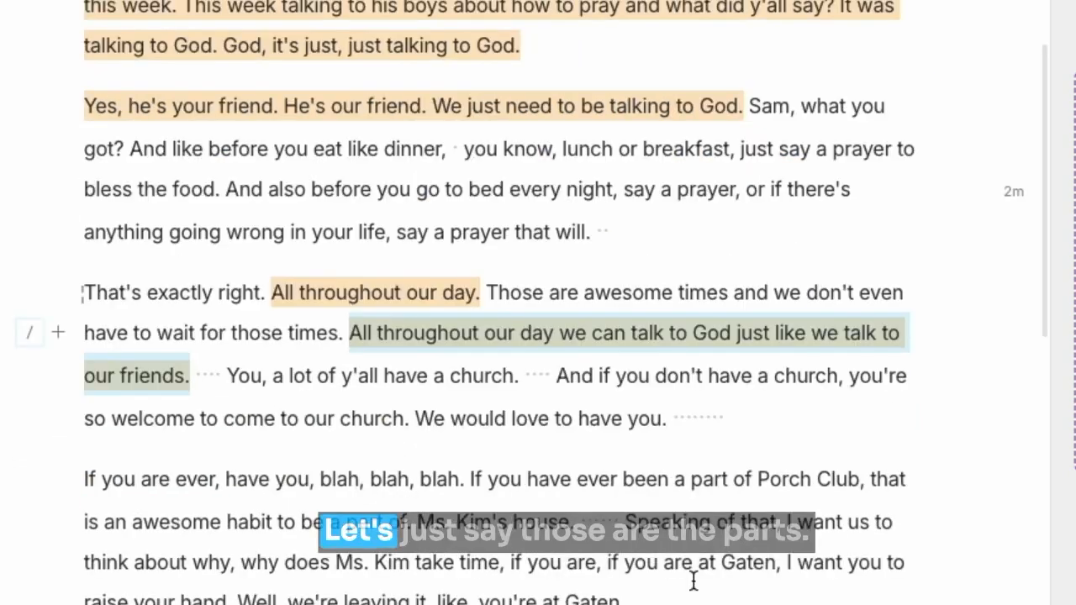
scroll(693, 580, up, 3)
click(561, 551)
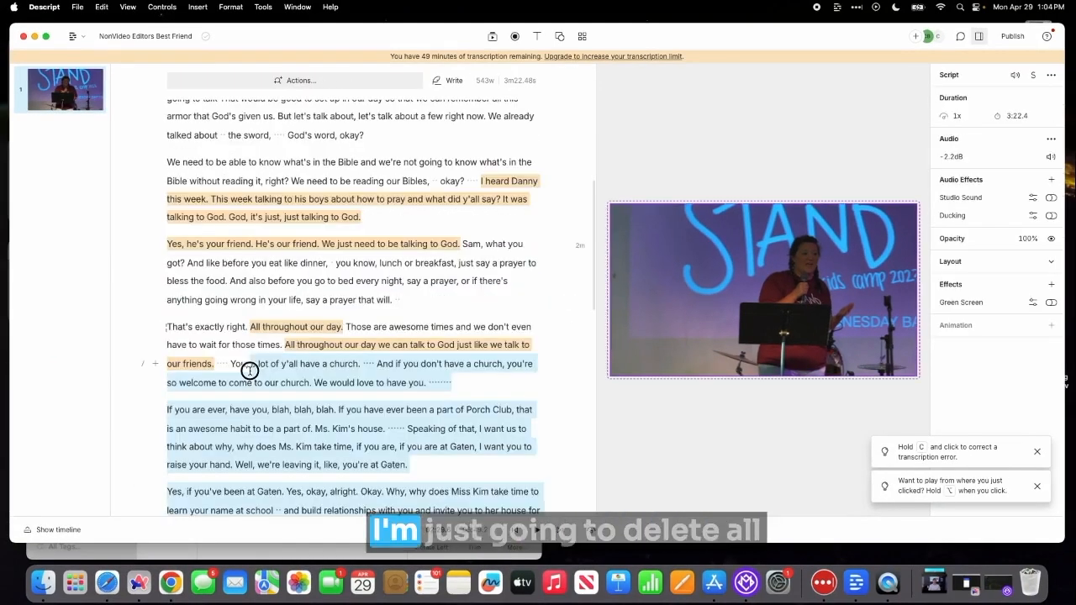
drag(249, 370, 217, 363)
key(BackSpace)
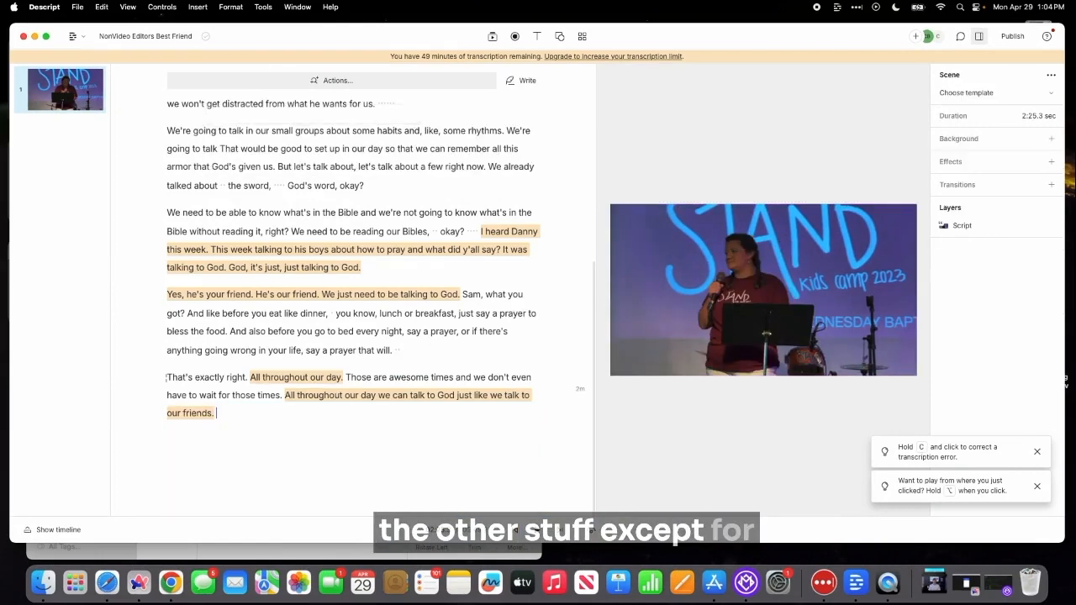
Step: Delete the remaining unhighlighted transcript text between the highlighted passages and before the first one
triple_click(351, 376)
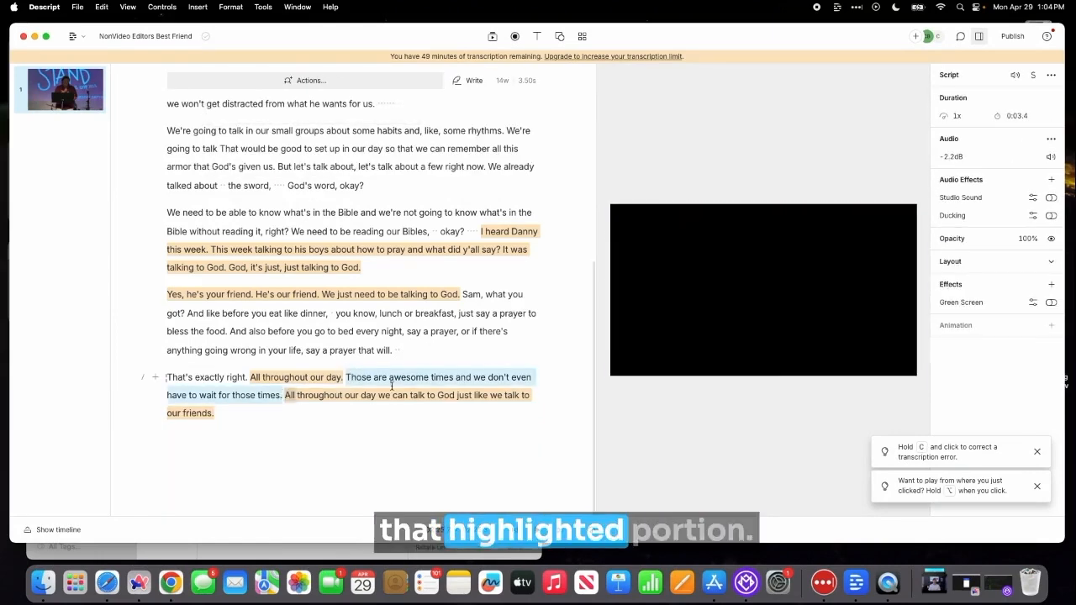
key(BackSpace)
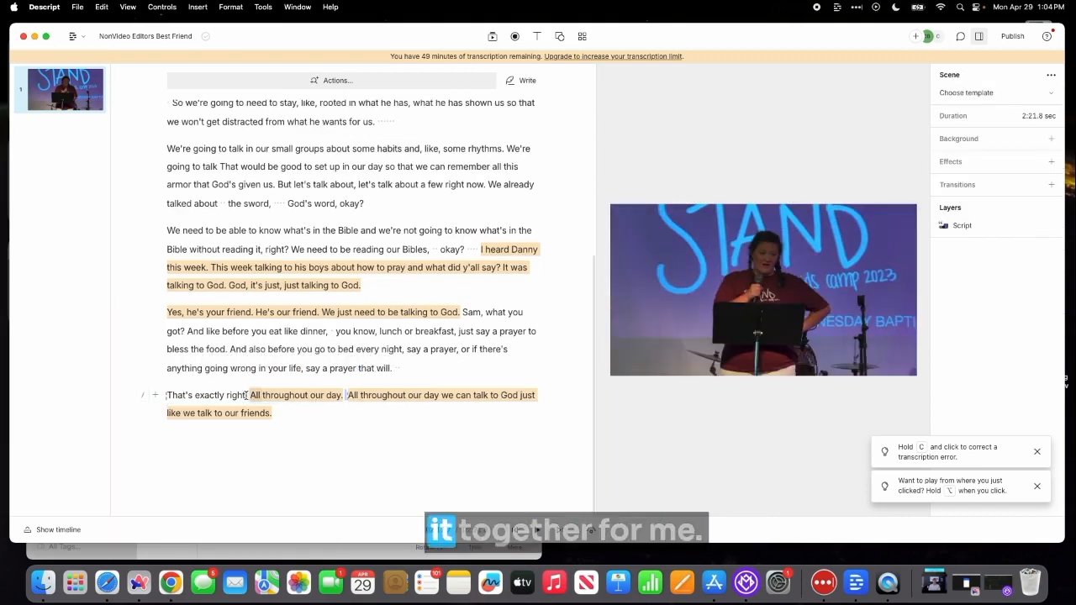
drag(248, 395, 464, 313)
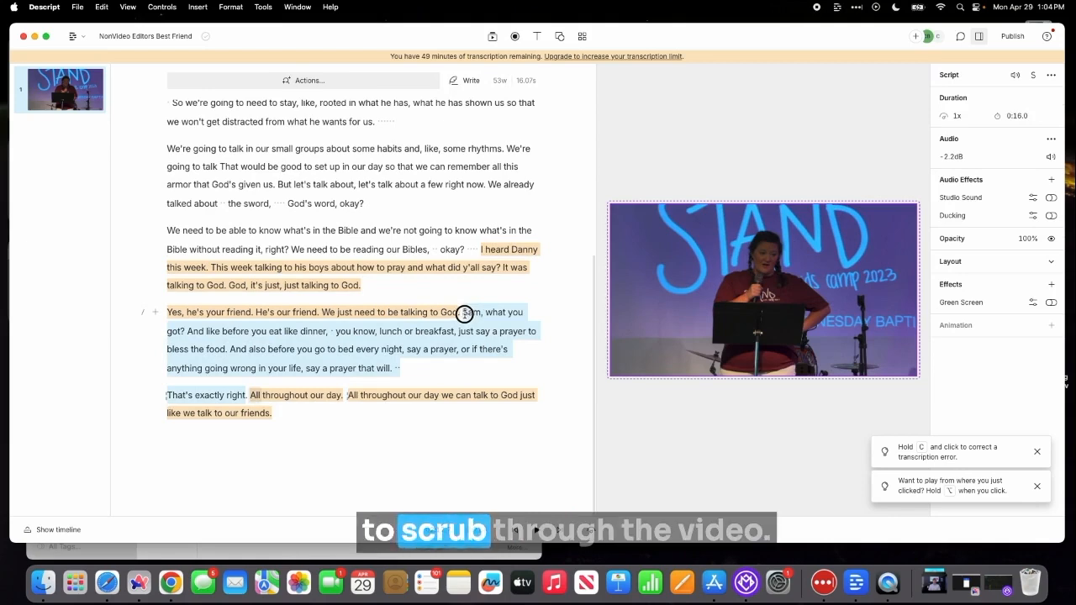
key(BackSpace)
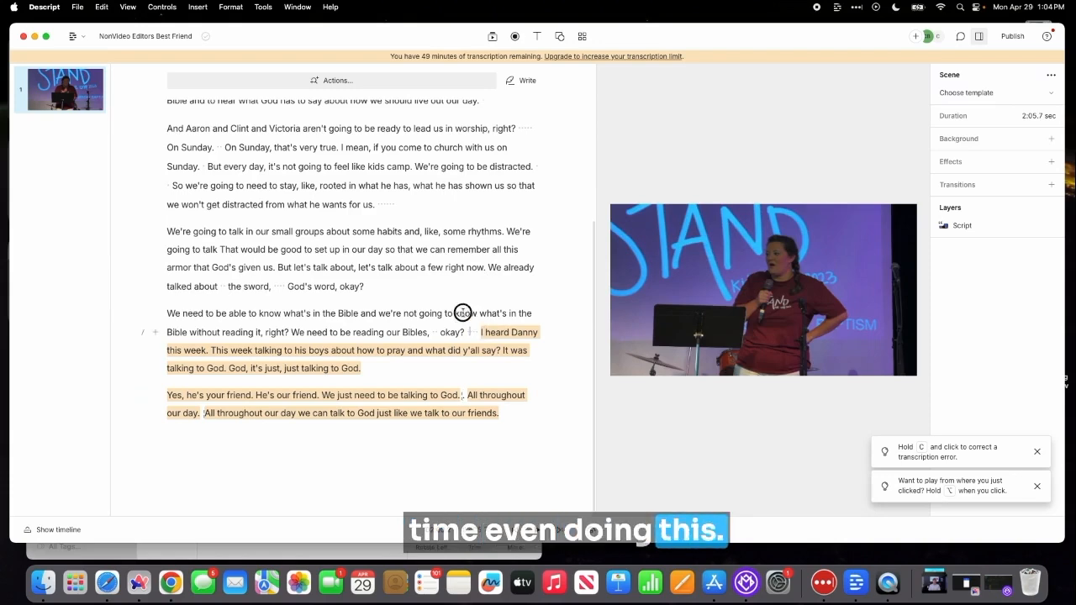
drag(462, 312, 246, 67)
key(BackSpace)
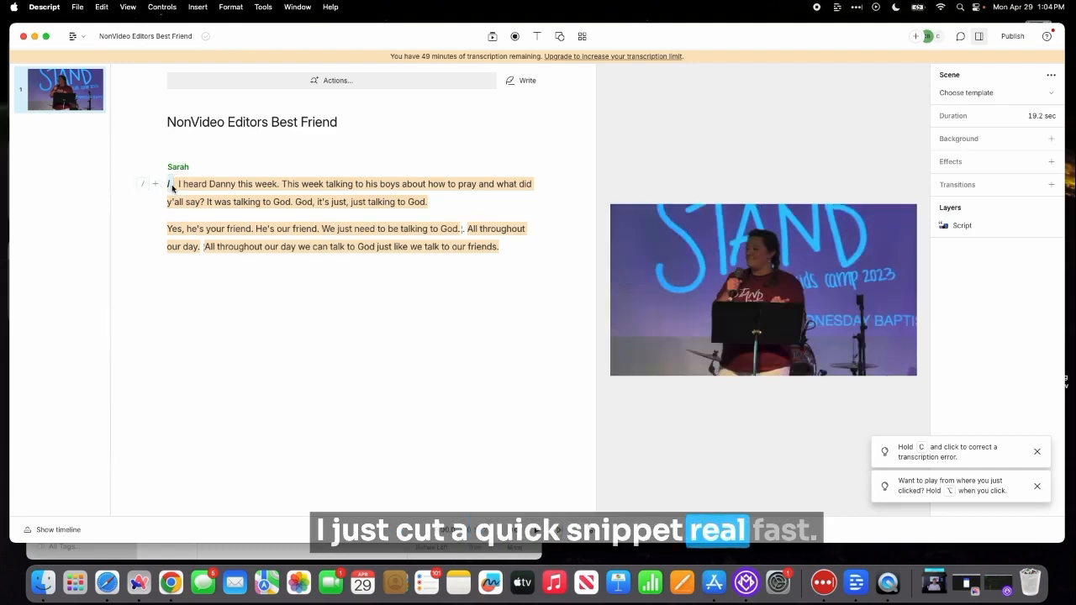
Step: Remove the repeated words "week. This" from the opening highlighted passage and play back the edit
key(space)
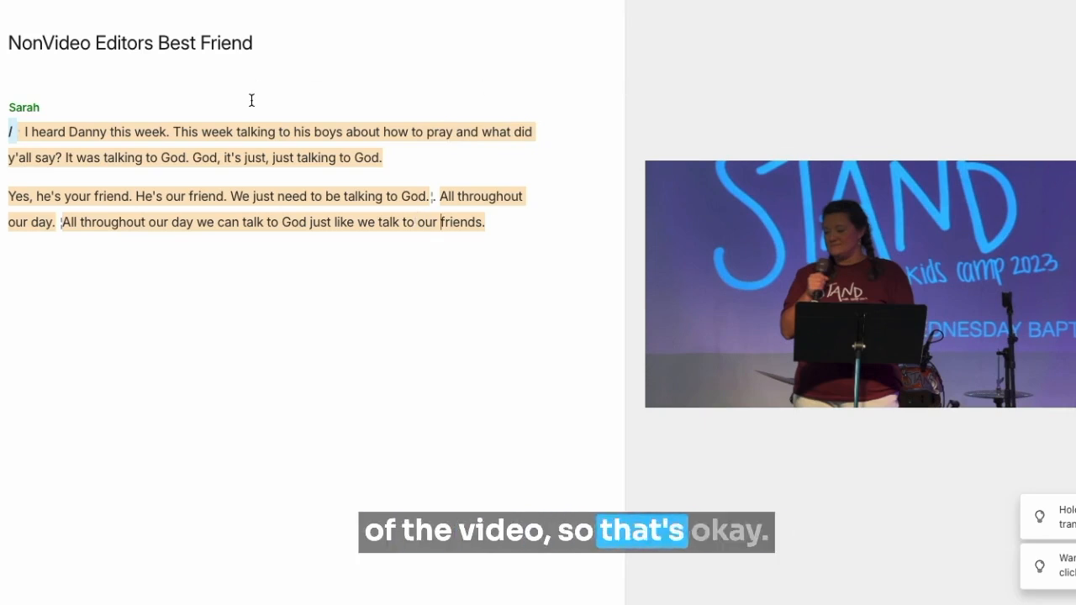
click(47, 131)
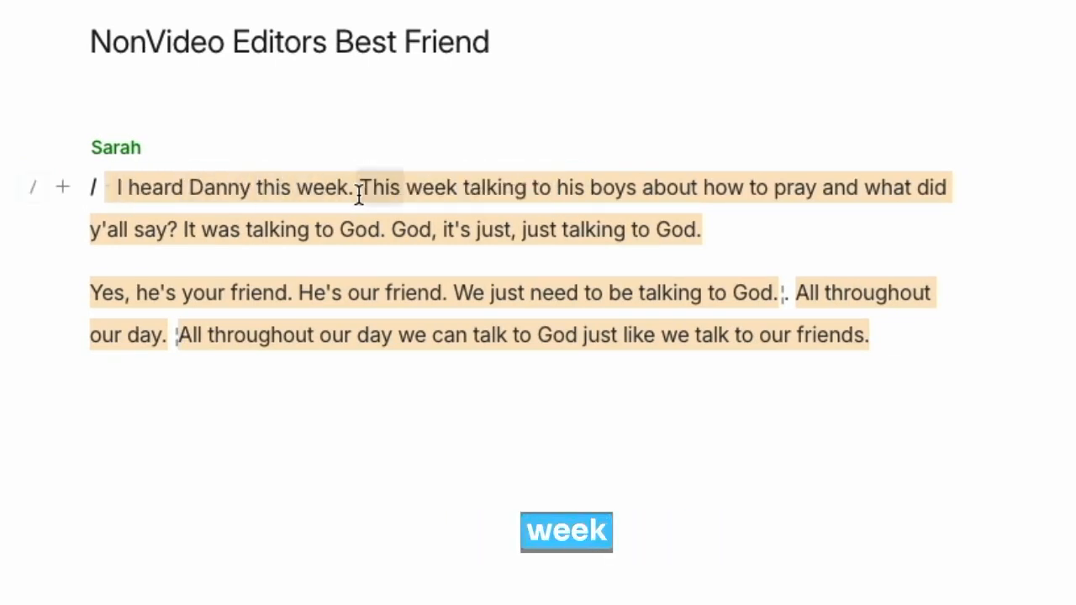
click(460, 190)
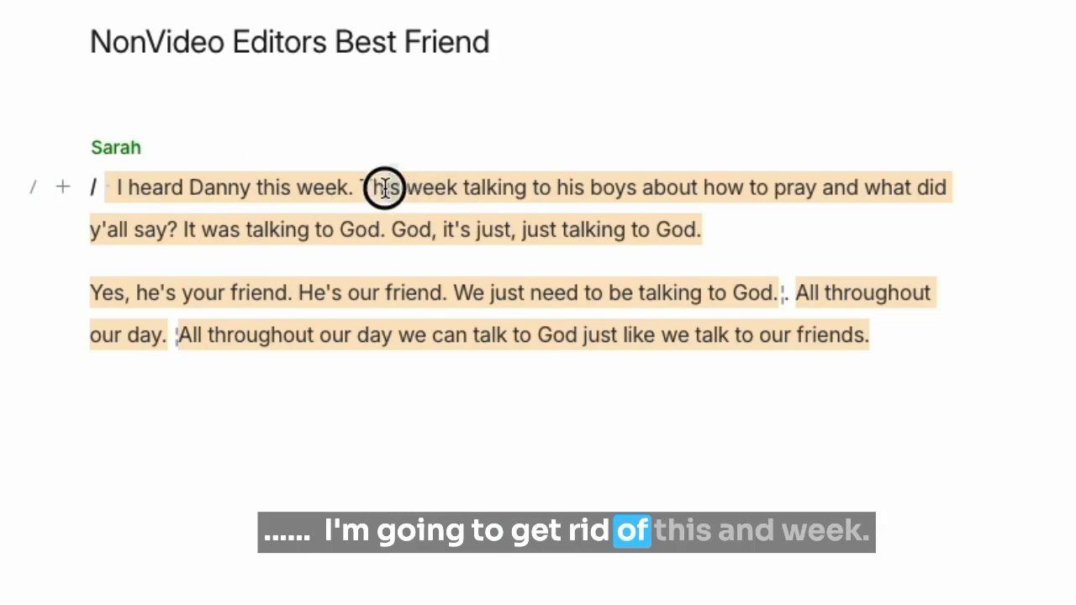
drag(384, 187, 350, 190)
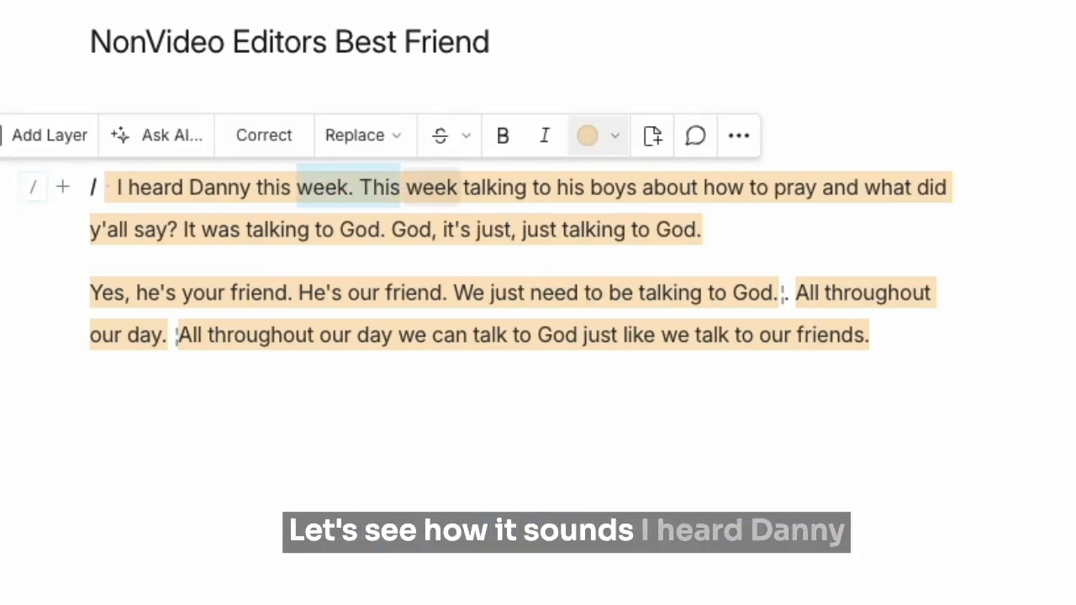
key(BackSpace)
key(space)
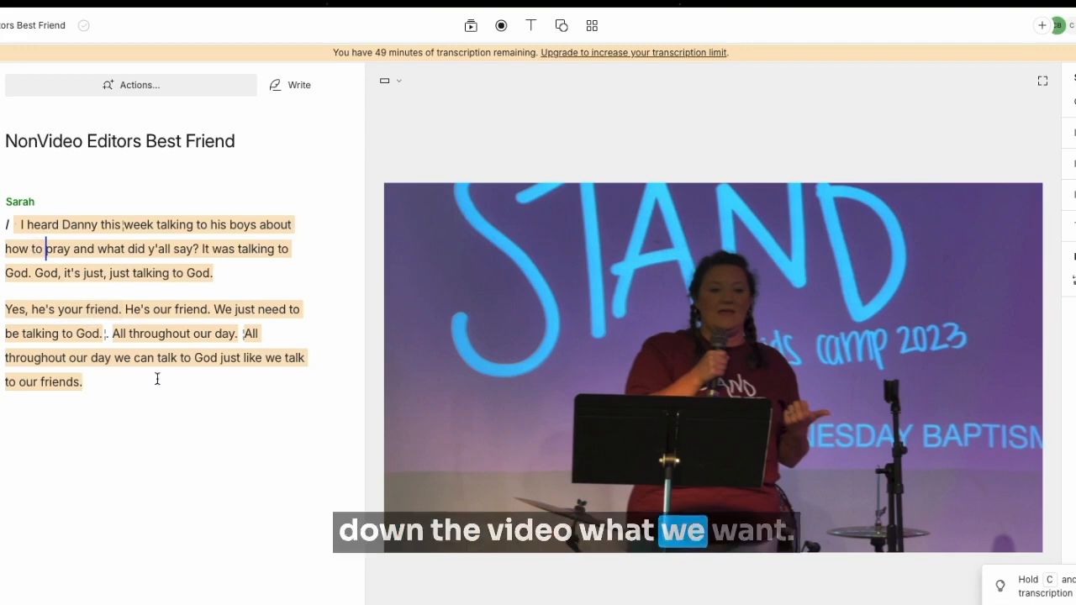
Step: Change the canvas to Portrait 9:16 and position the kids camp video to fill the canvas
click(625, 310)
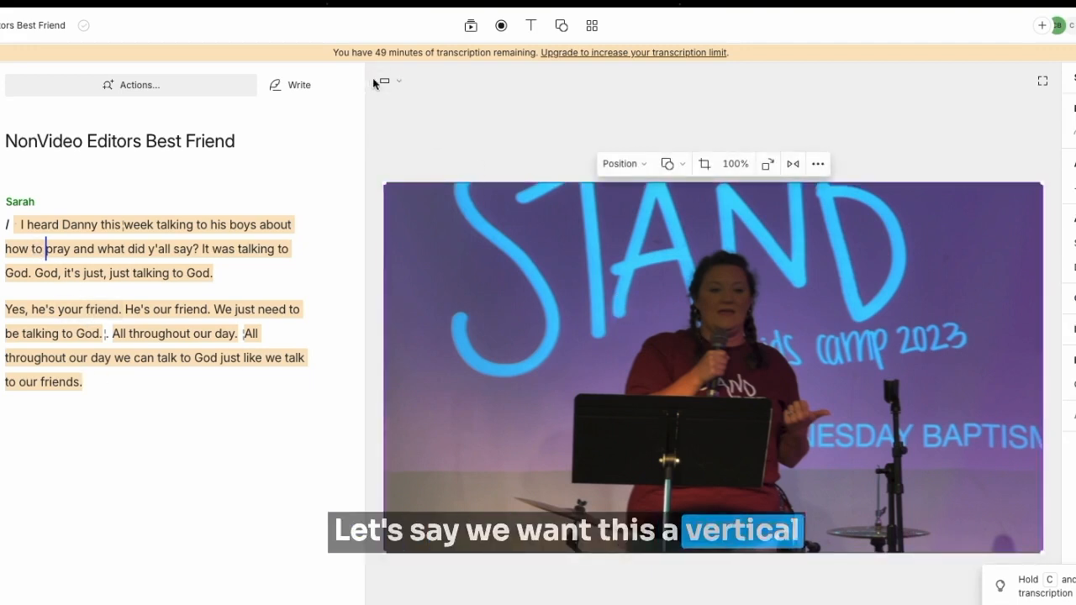
click(400, 83)
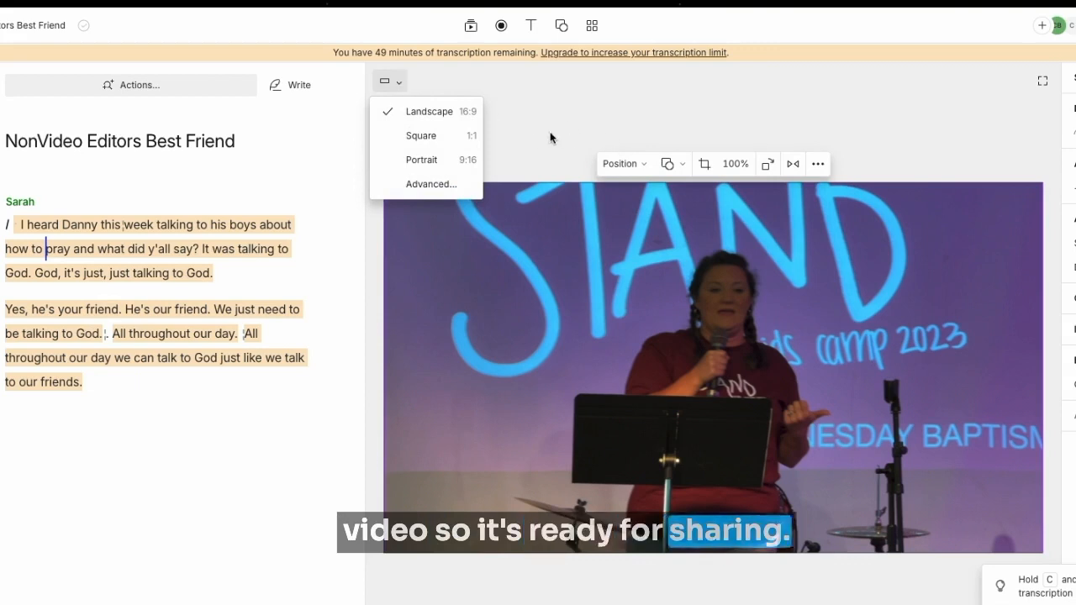
click(422, 159)
click(638, 164)
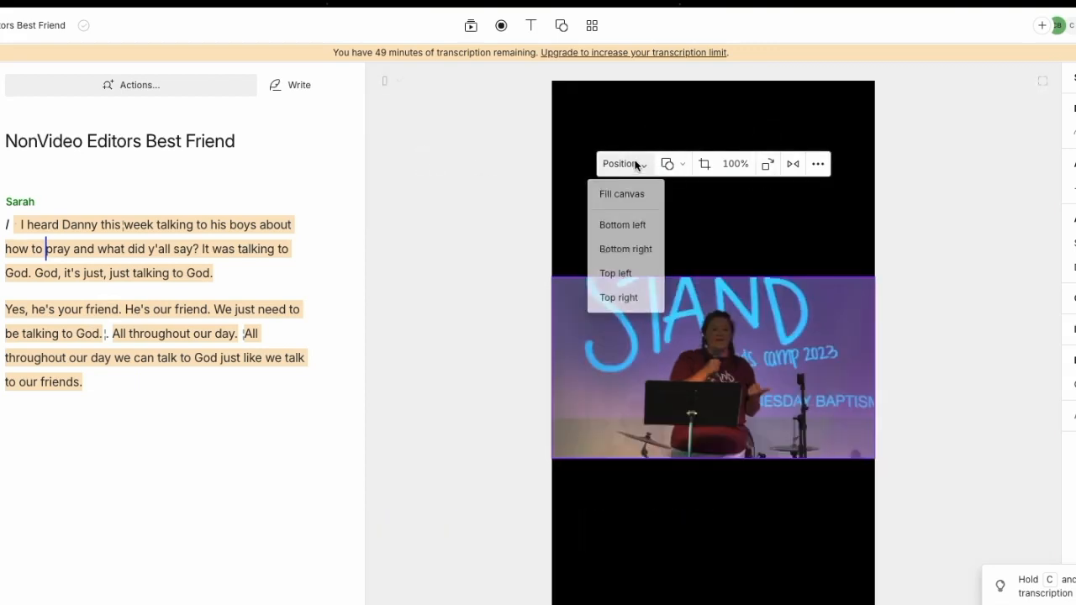
click(629, 193)
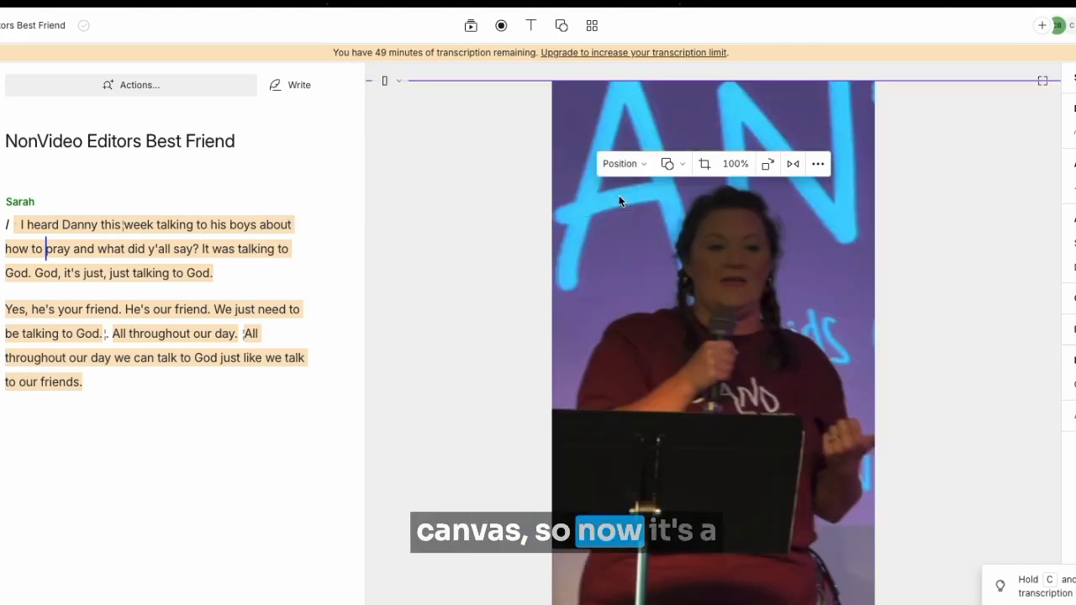
Step: Play the vertical clip from the start of the transcript and turn on Studio Sound for the script audio
click(31, 226)
key(space)
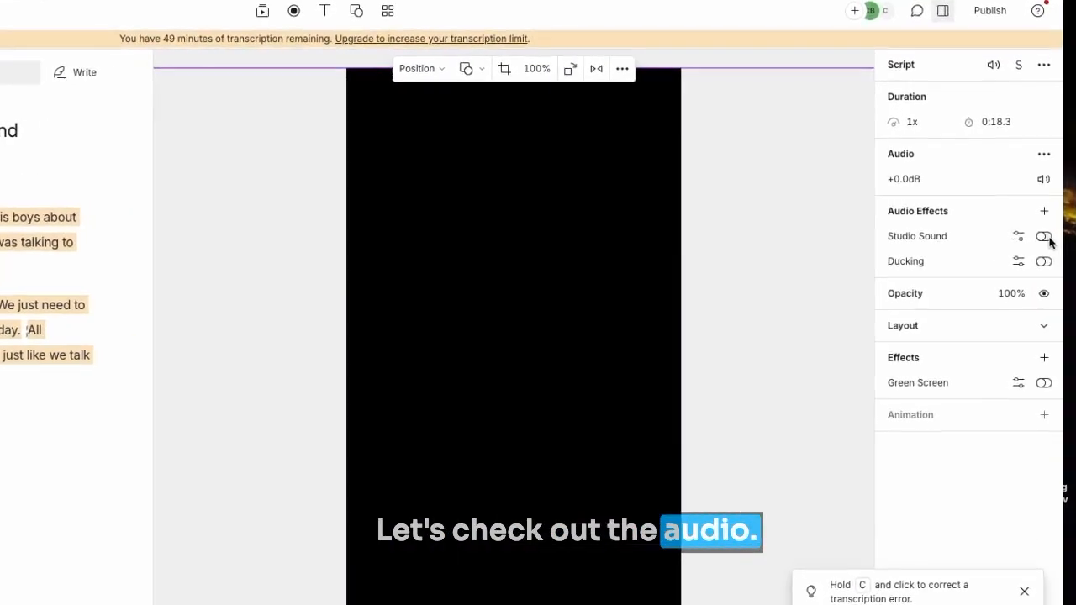
click(1044, 238)
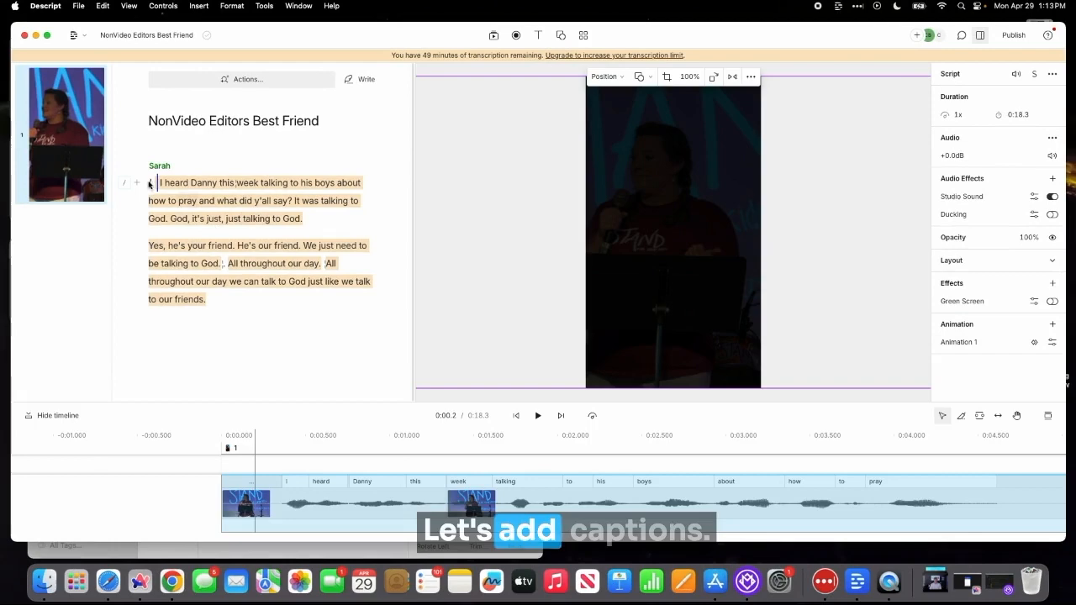
Step: Add a captions layer at the beginning of the transcript and play the clip to check it
text(/)
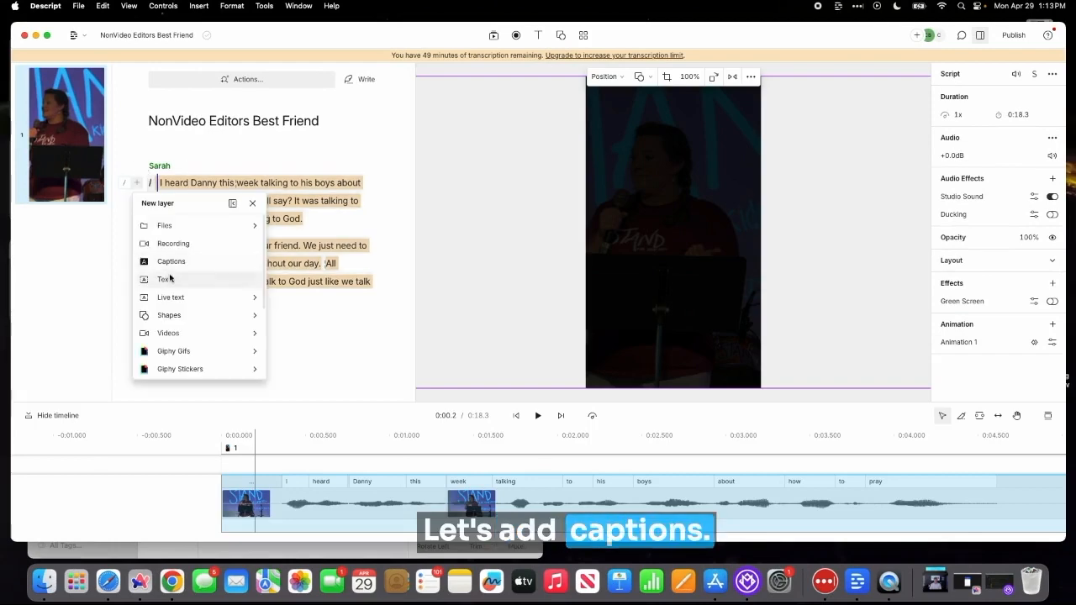
click(166, 264)
key(space)
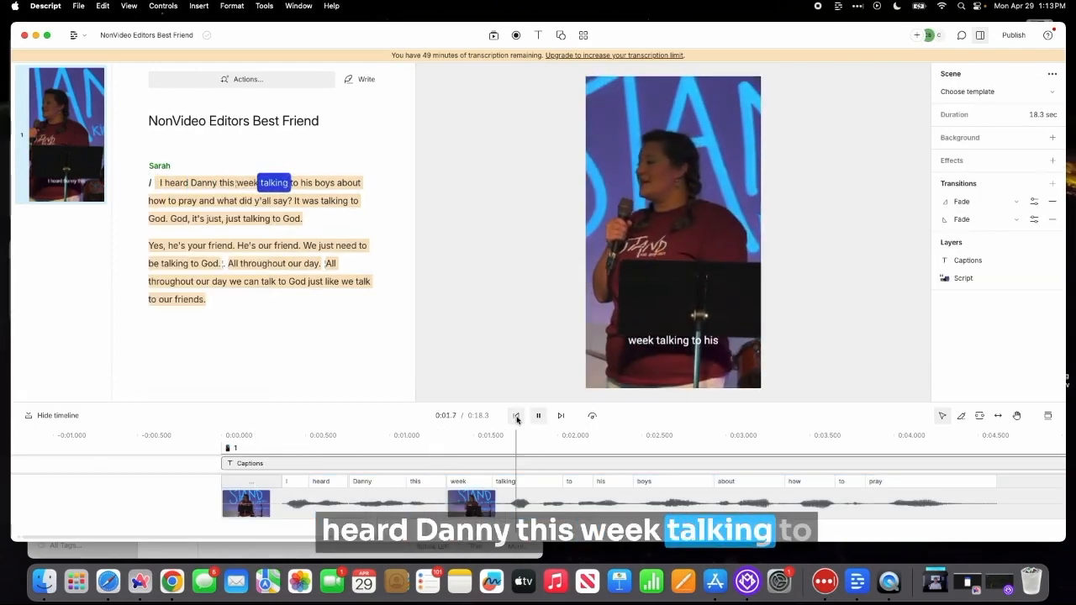
Step: Switch the captions layer to the Karaoke style and play the clip back, returning to the beginning
click(296, 463)
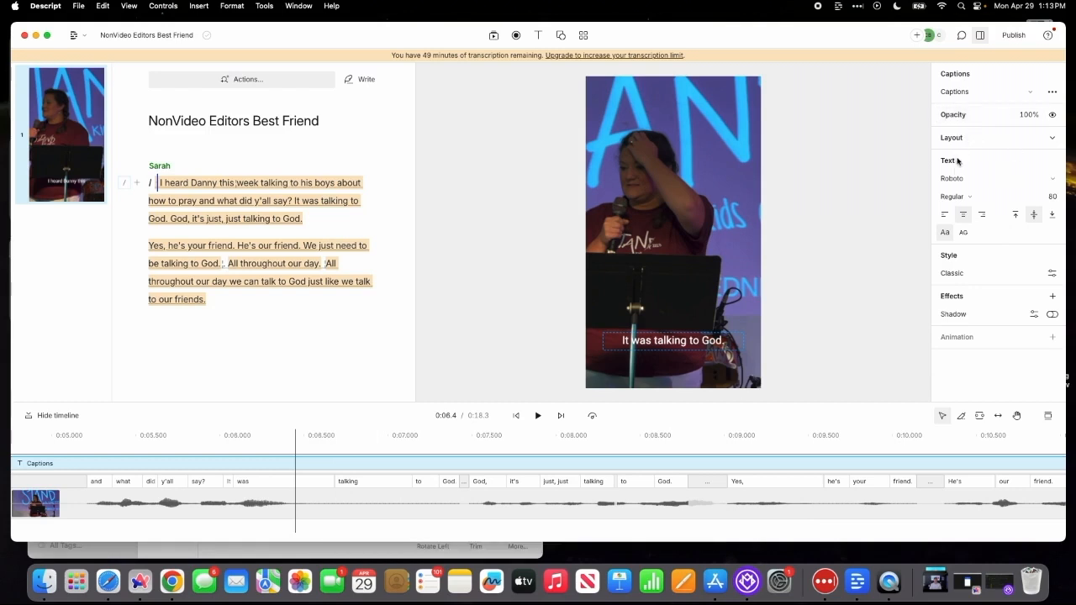
click(1051, 275)
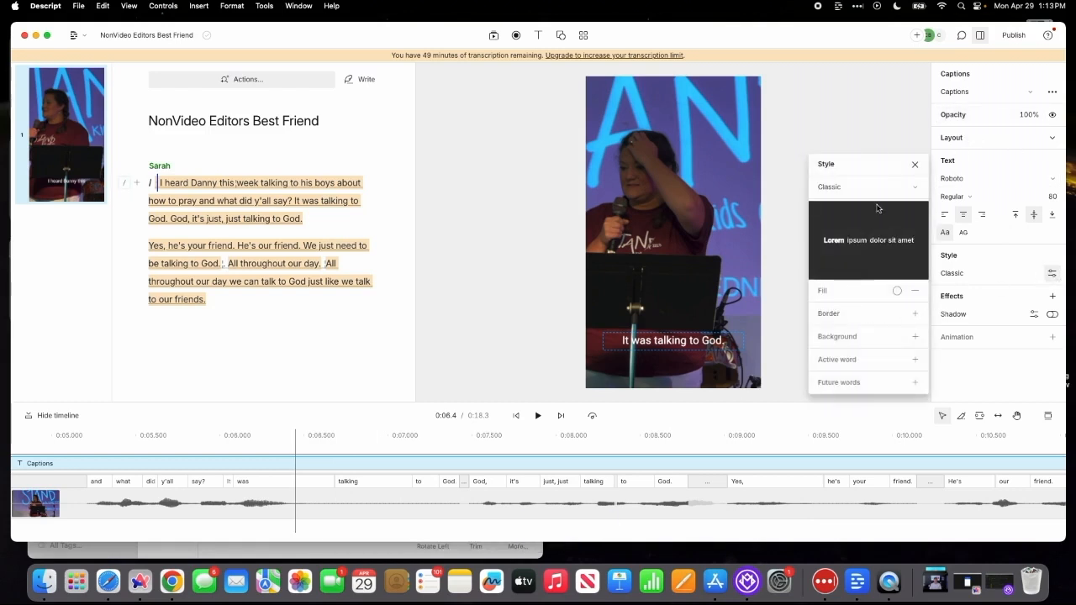
click(913, 188)
click(848, 213)
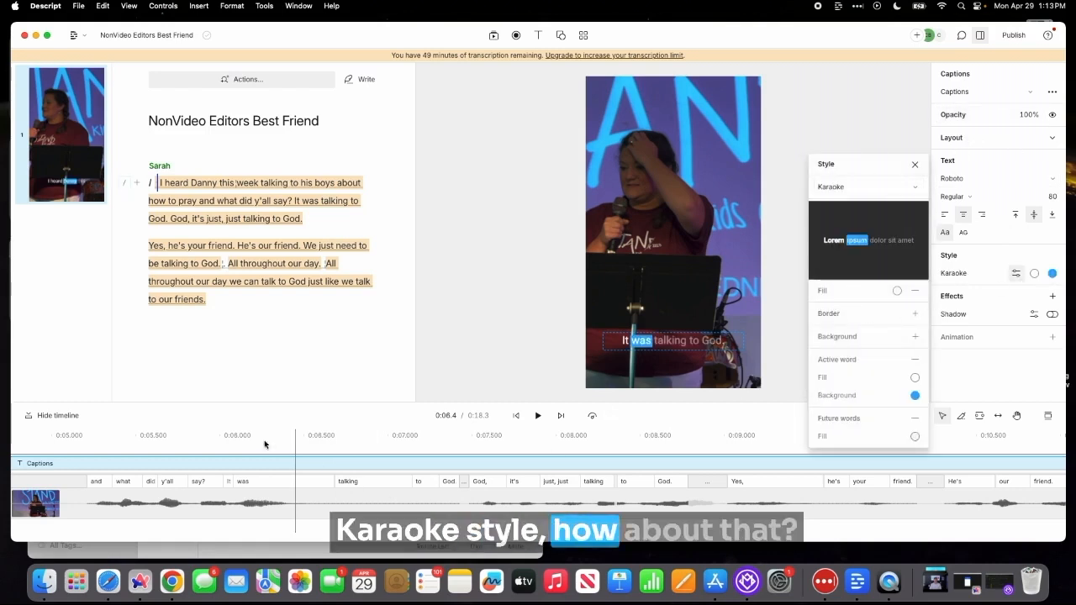
key(space)
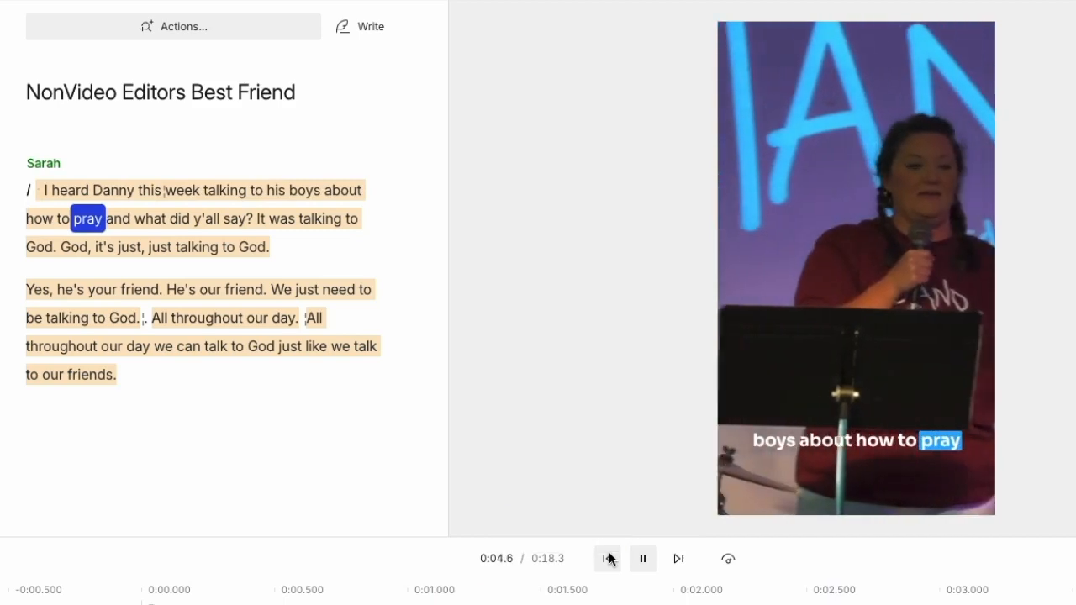
click(608, 559)
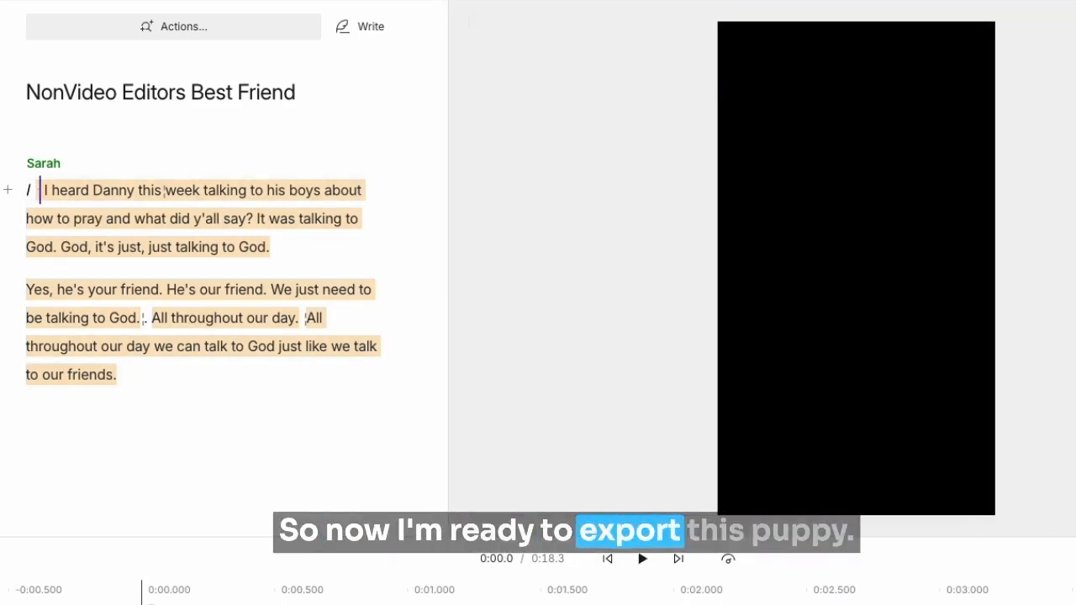
Step: Export the current composition as a 720p, High quality video and play the exported NonVideo Editors Best Friend.mp4 in QuickTime Player
click(130, 8)
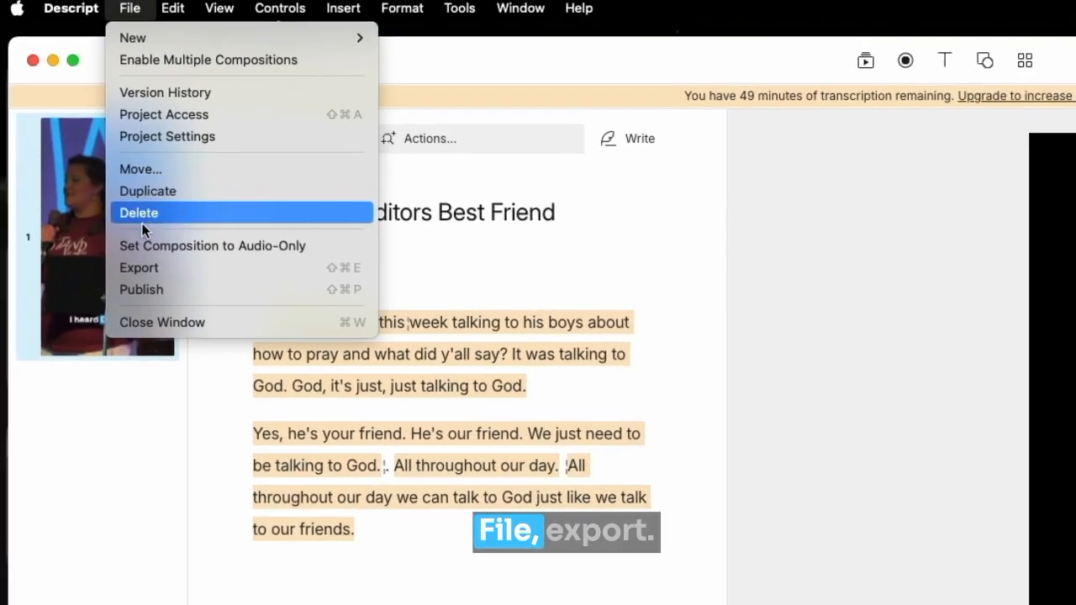
click(147, 271)
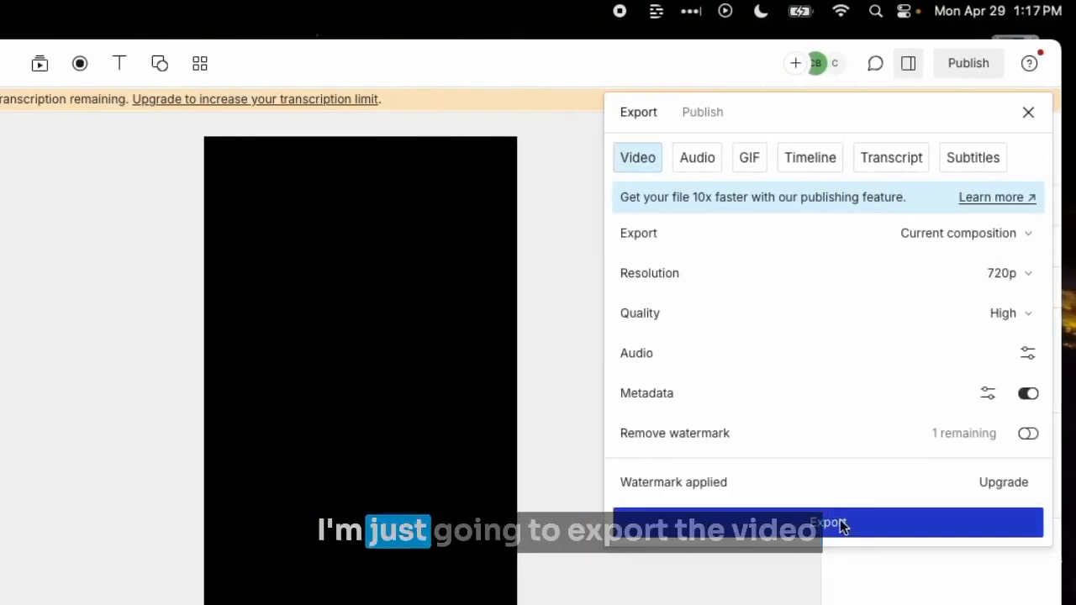
click(840, 521)
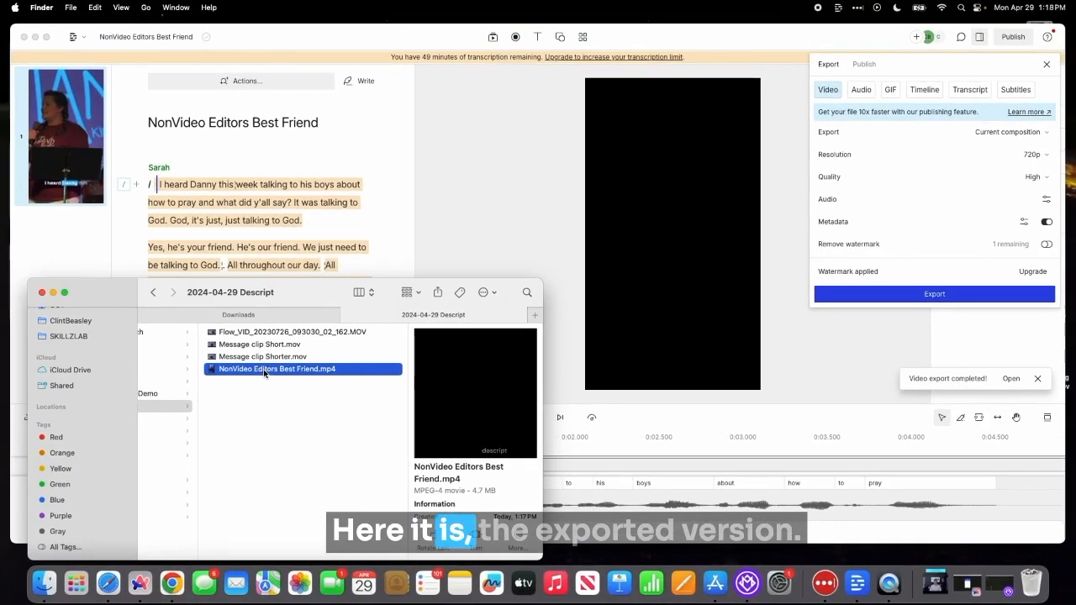
double_click(265, 373)
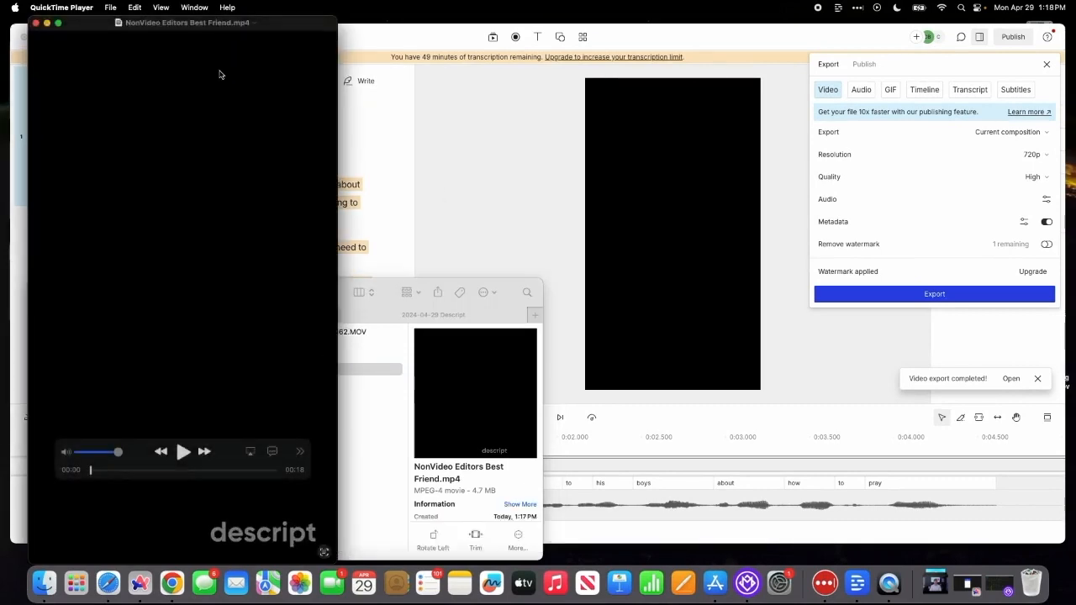
key(space)
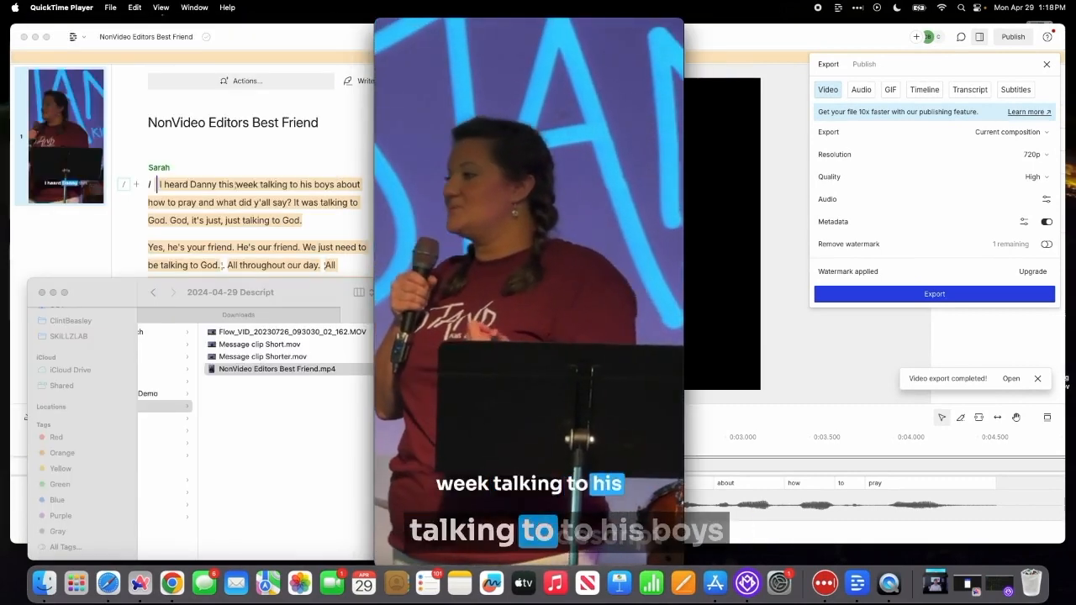